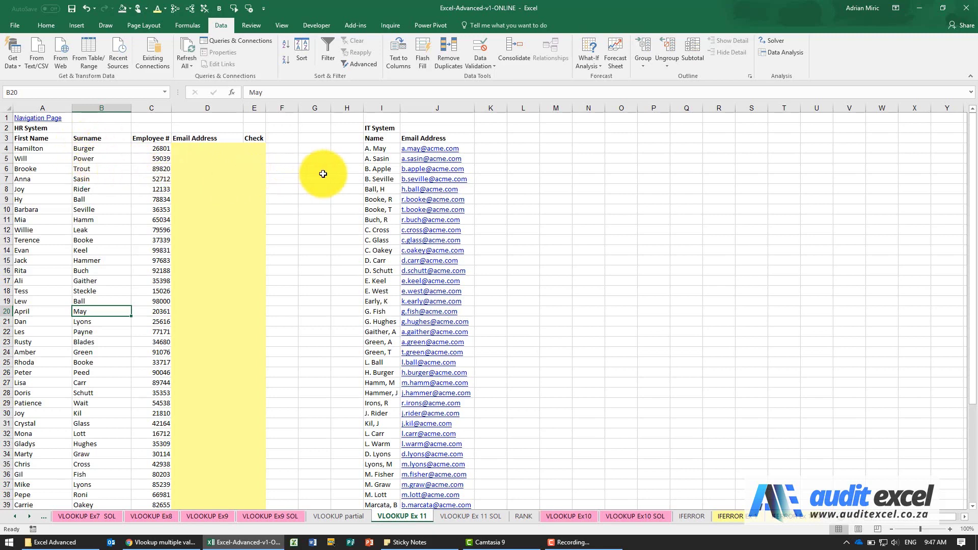
Review cells D4 and E4, the surname in B4, and the matching IT System name in I26.
{"action": "left_click", "coordinate": [193, 150]}
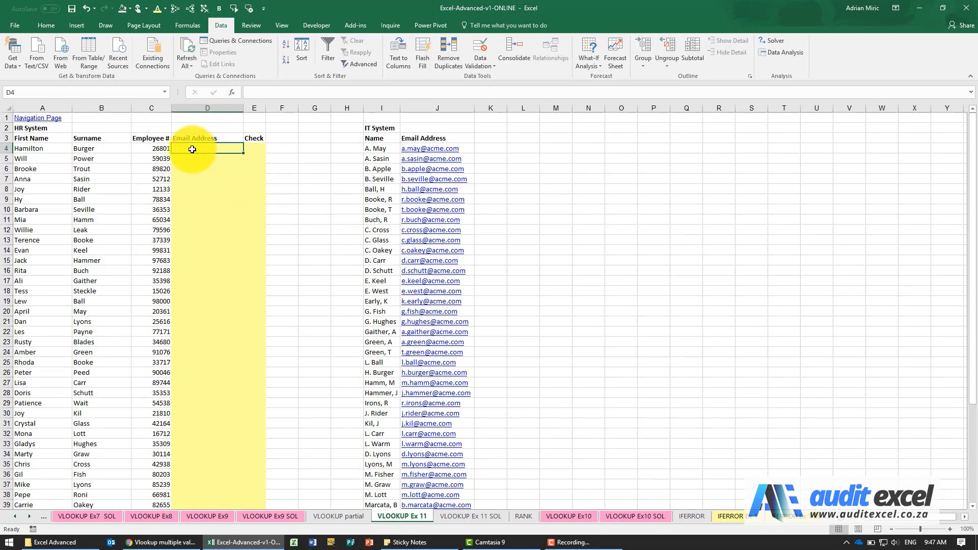
{"action": "left_click", "coordinate": [254, 149]}
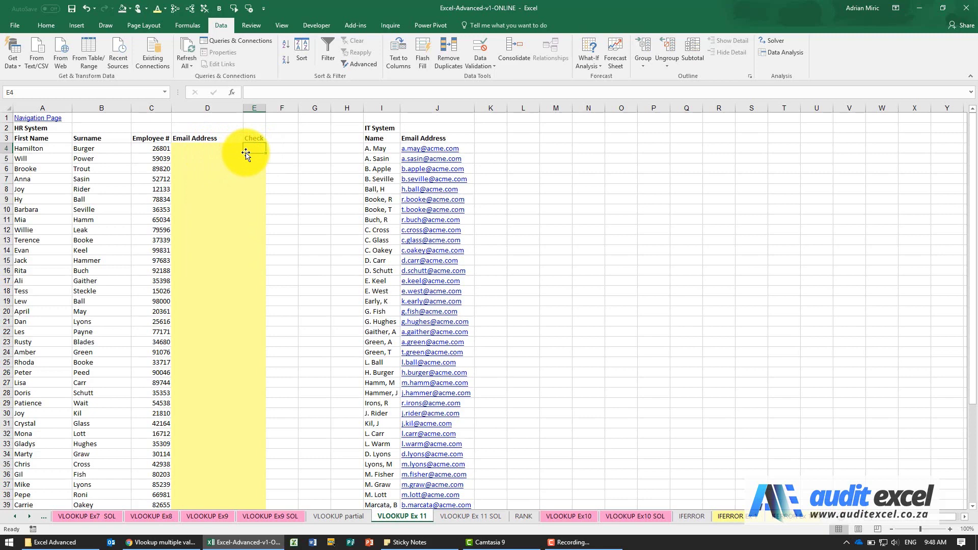
{"action": "left_click", "coordinate": [91, 148]}
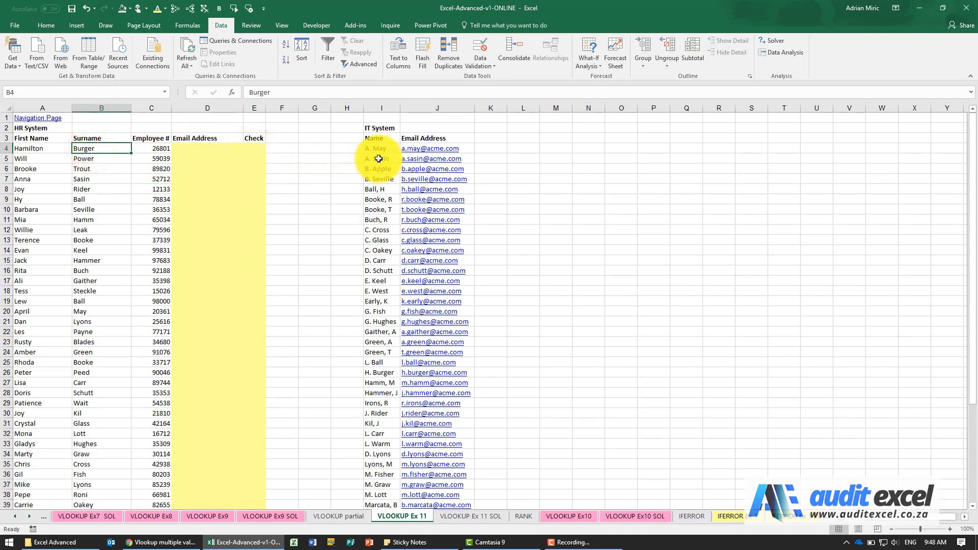
{"action": "left_click", "coordinate": [252, 148]}
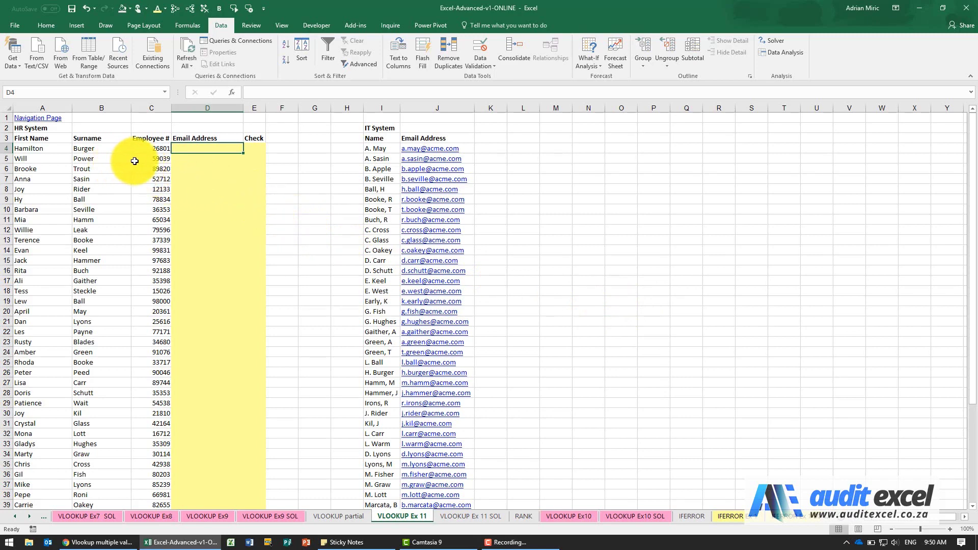
{"action": "left_click", "coordinate": [98, 145]}
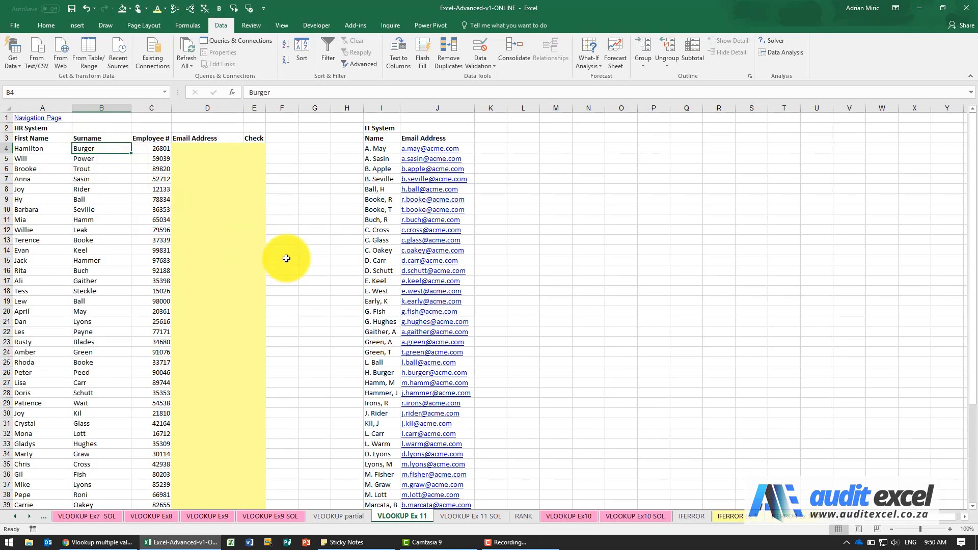
{"action": "left_click", "coordinate": [385, 374]}
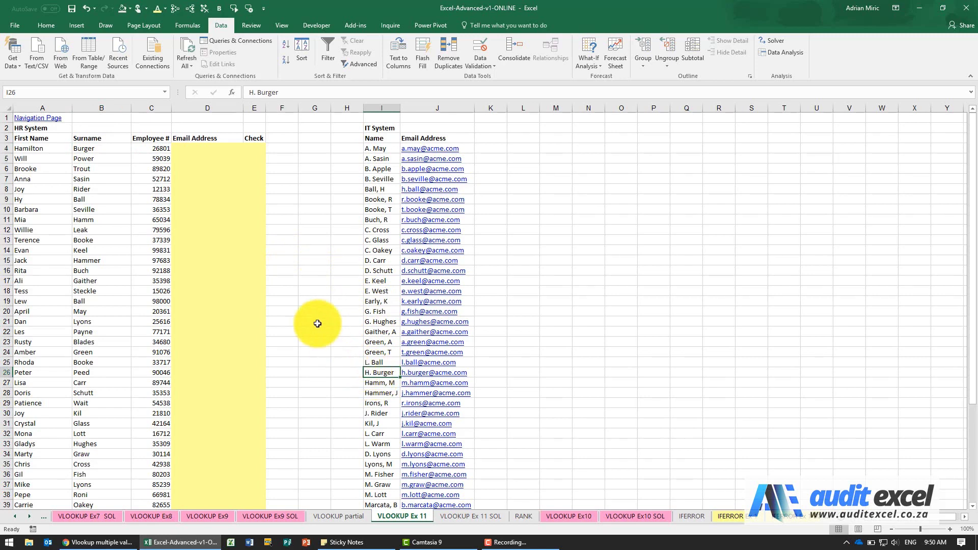
Start a VLOOKUP function in D4 from the Insert Function list.
{"action": "left_click", "coordinate": [195, 147]}
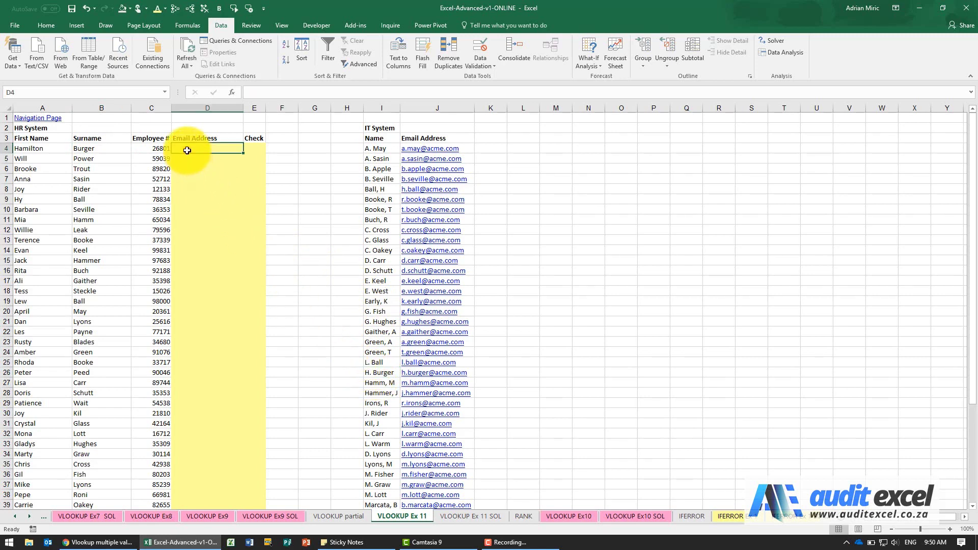
{"action": "left_click", "coordinate": [235, 93]}
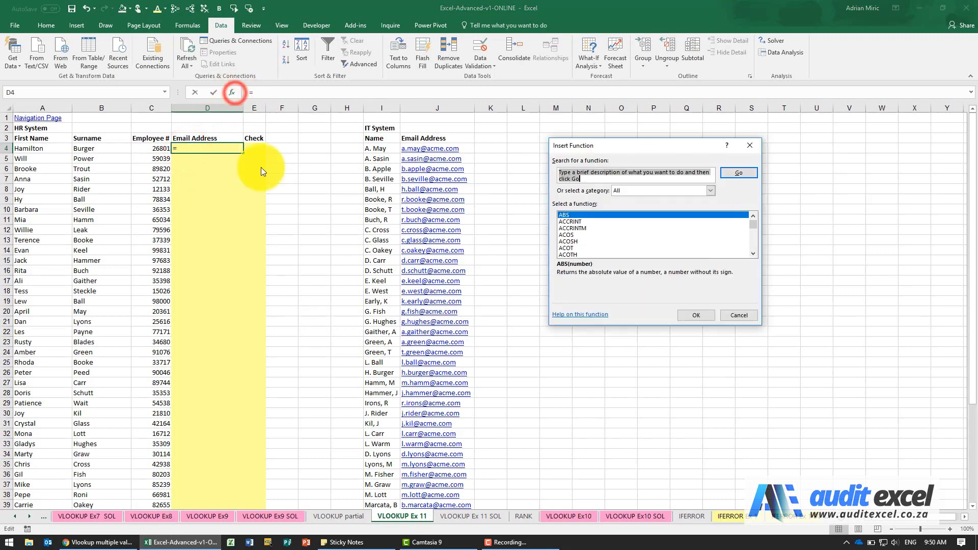
{"action": "left_click", "coordinate": [601, 231]}
{"action": "type", "text": "vlookup"}
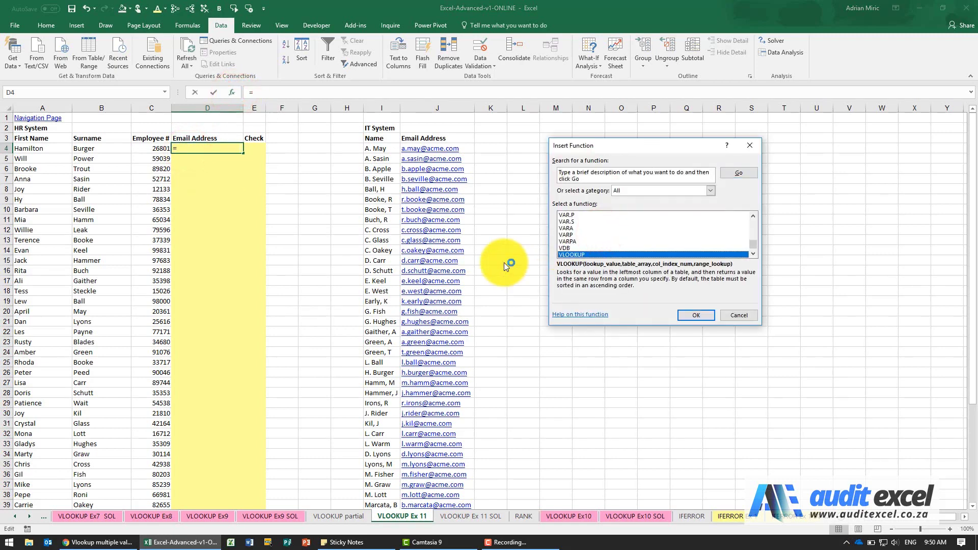
{"action": "key", "text": "Return"}
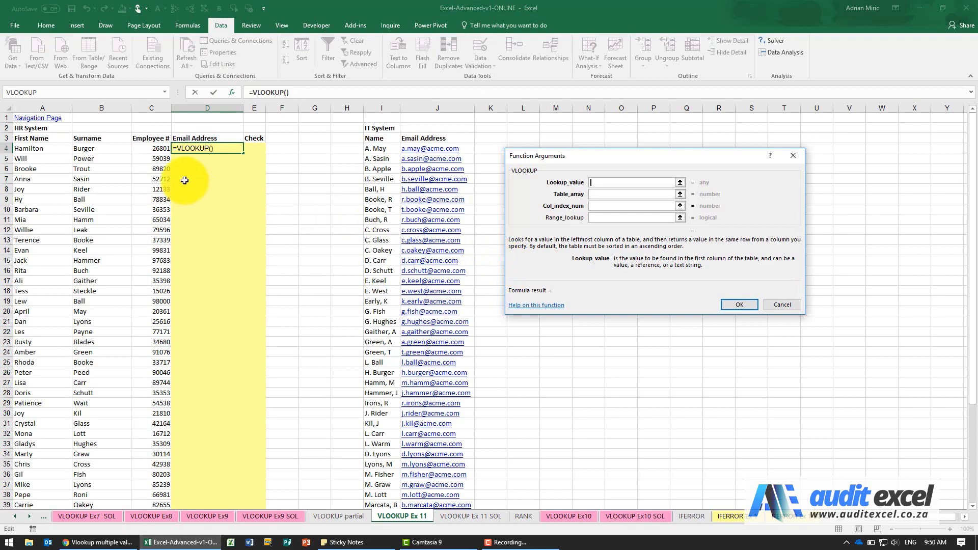
Set the lookup value to "*"&B4&"*" and the table array to $I$4:$J$52.
{"action": "left_click", "coordinate": [98, 149]}
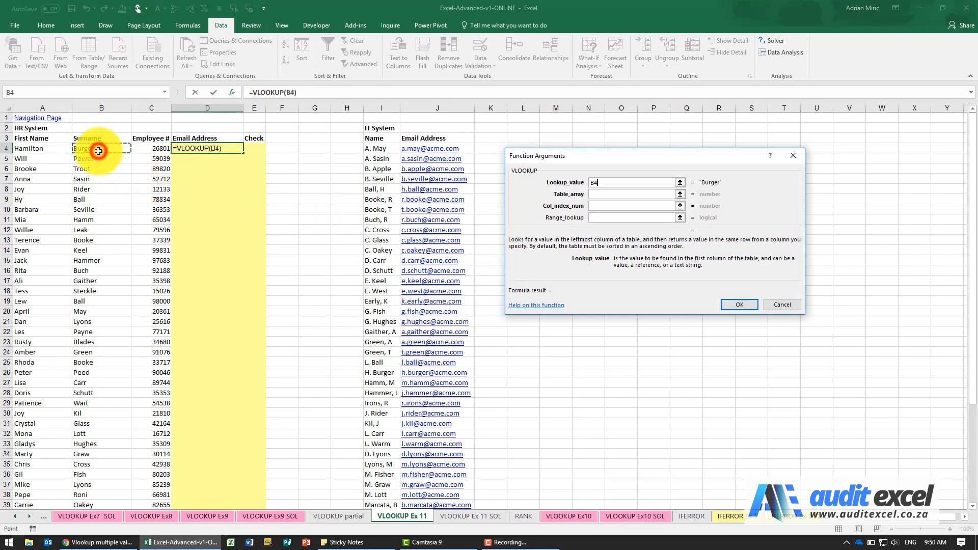
{"action": "left_click", "coordinate": [590, 183]}
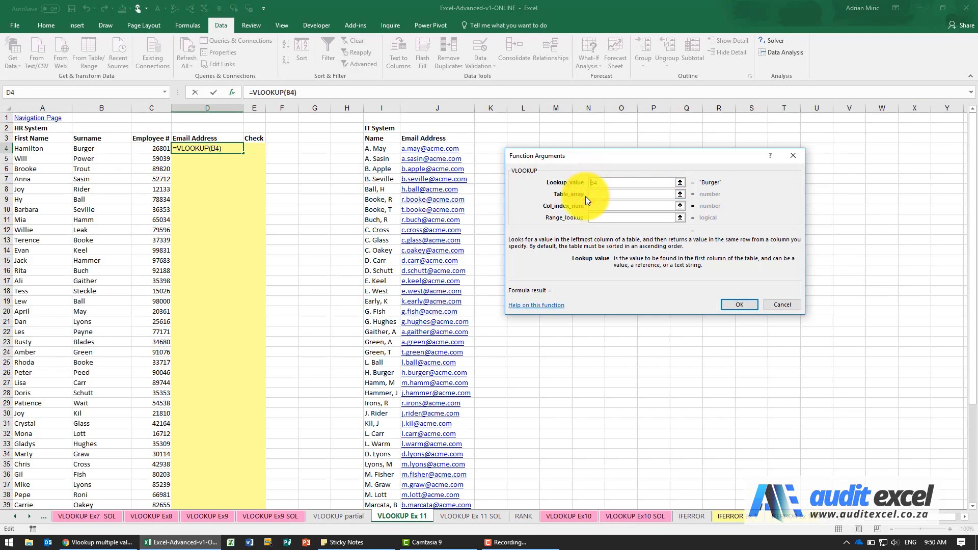
{"action": "type", "text": "\"*\"&B4"}
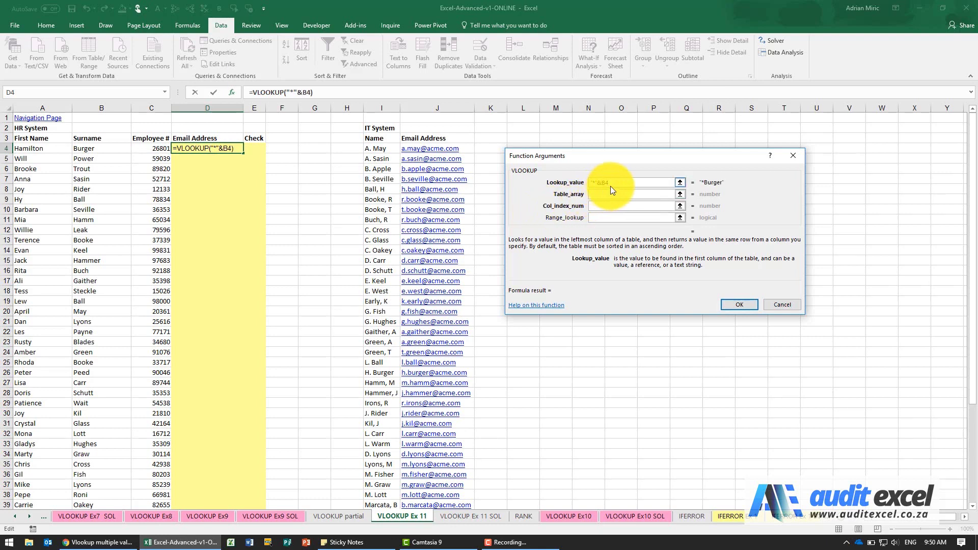
{"action": "type", "text": "&"}
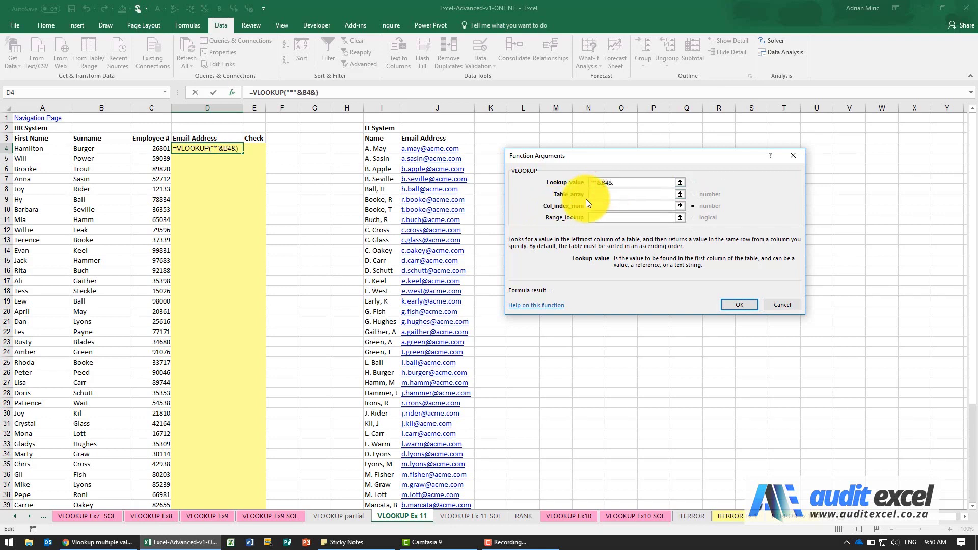
{"action": "type", "text": "\"*\""}
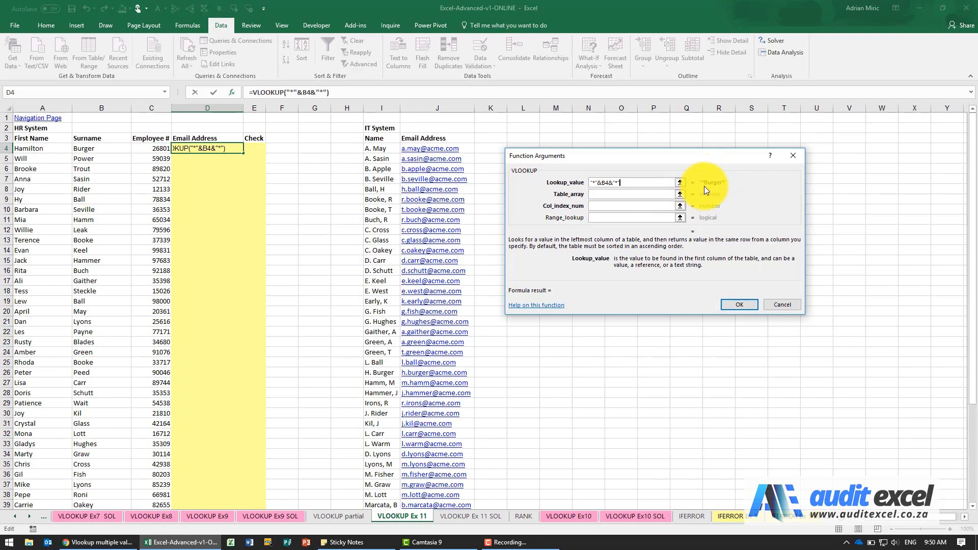
{"action": "left_click", "coordinate": [636, 194]}
{"action": "left_click", "coordinate": [380, 148]}
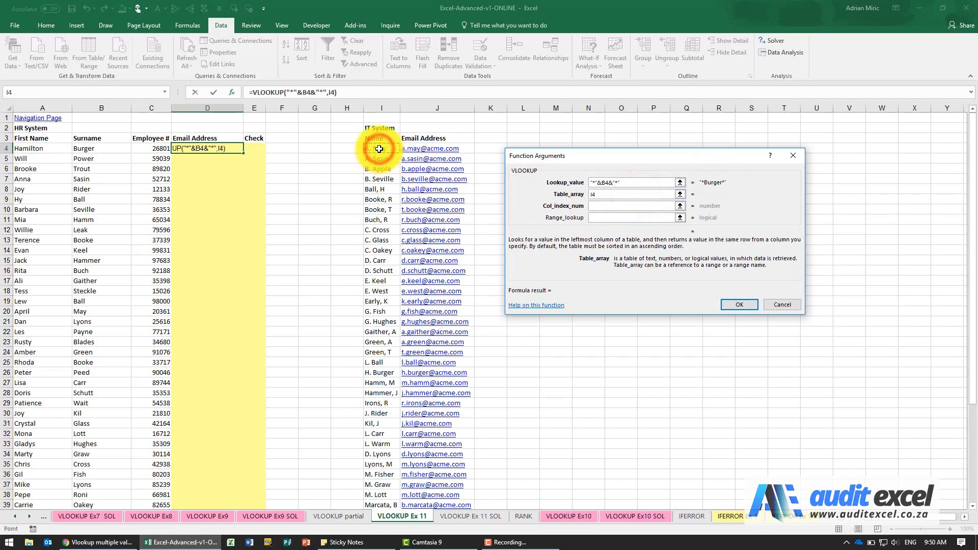
{"action": "key", "text": "ctrl+shift+Right"}
{"action": "key", "text": "ctrl+shift+Down"}
{"action": "scroll", "coordinate": [380, 148], "scroll_direction": "up", "scroll_amount": 5}
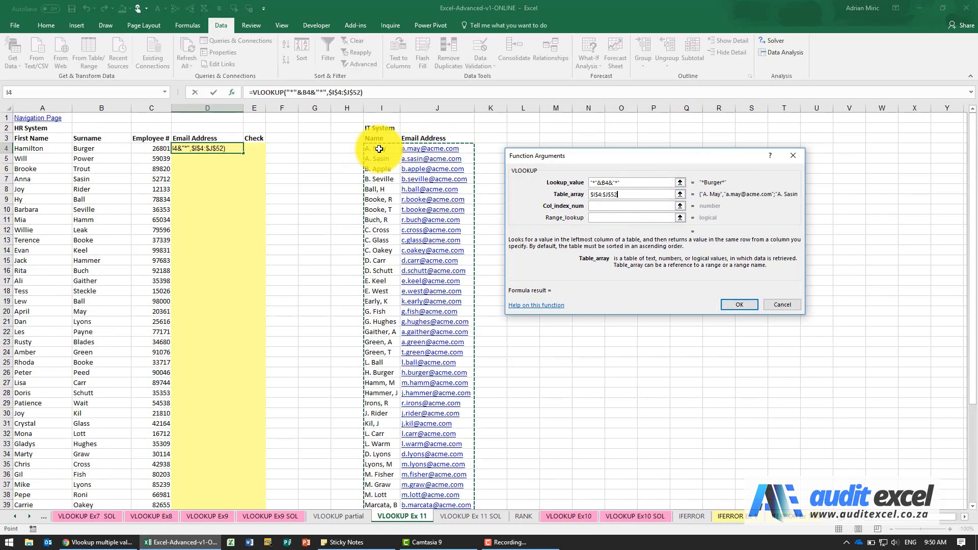
{"action": "key", "text": "F4"}
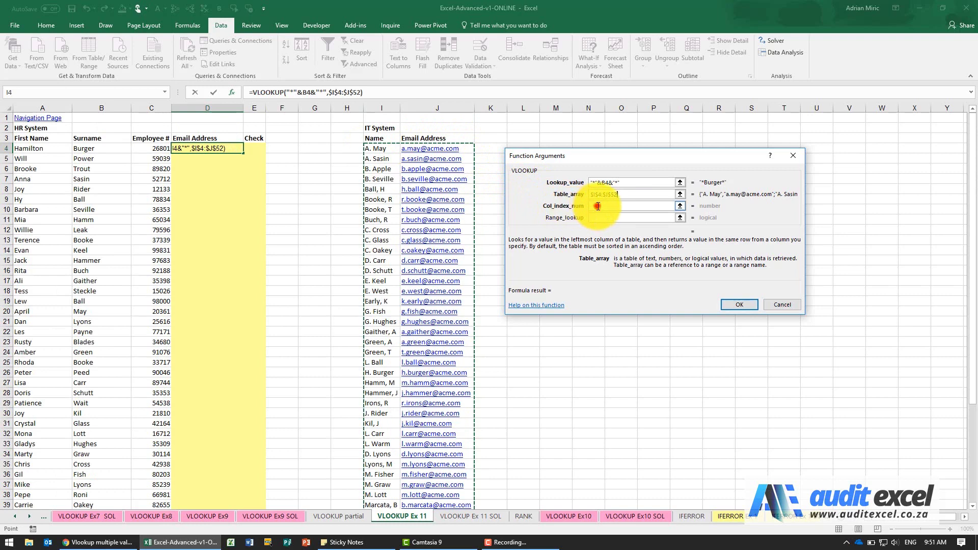
Set column index 2 and range lookup FALSE to finish D4's formula.
{"action": "left_click", "coordinate": [598, 206]}
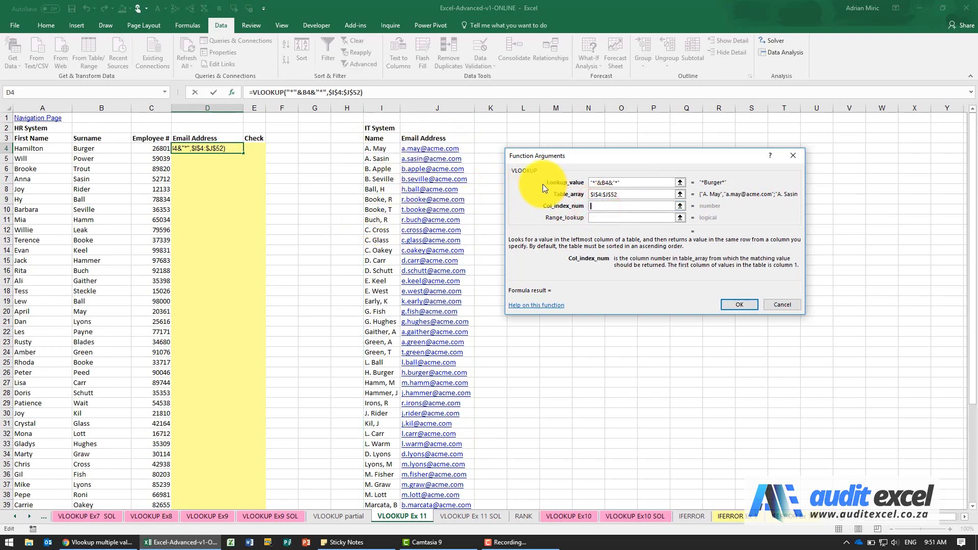
{"action": "type", "text": "2"}
{"action": "left_click", "coordinate": [622, 220]}
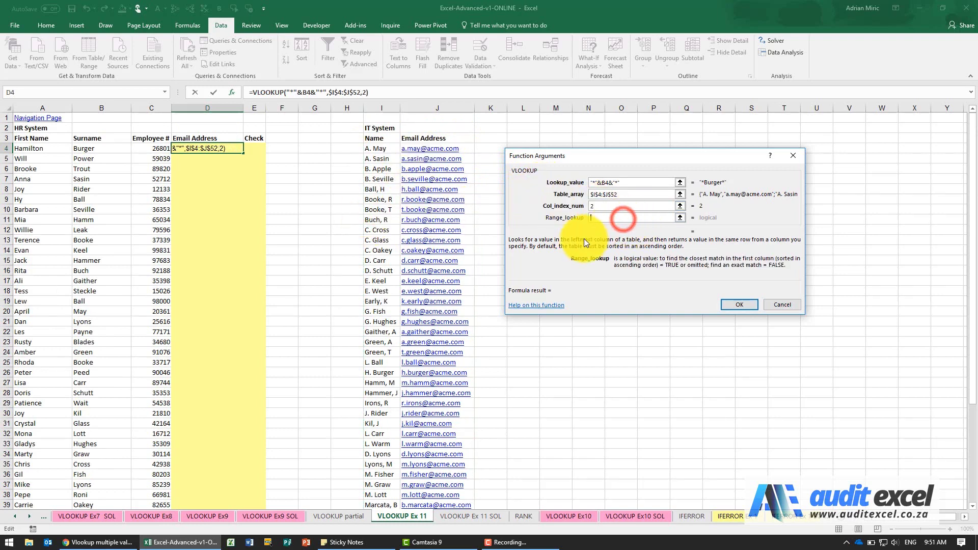
{"action": "type", "text": "false"}
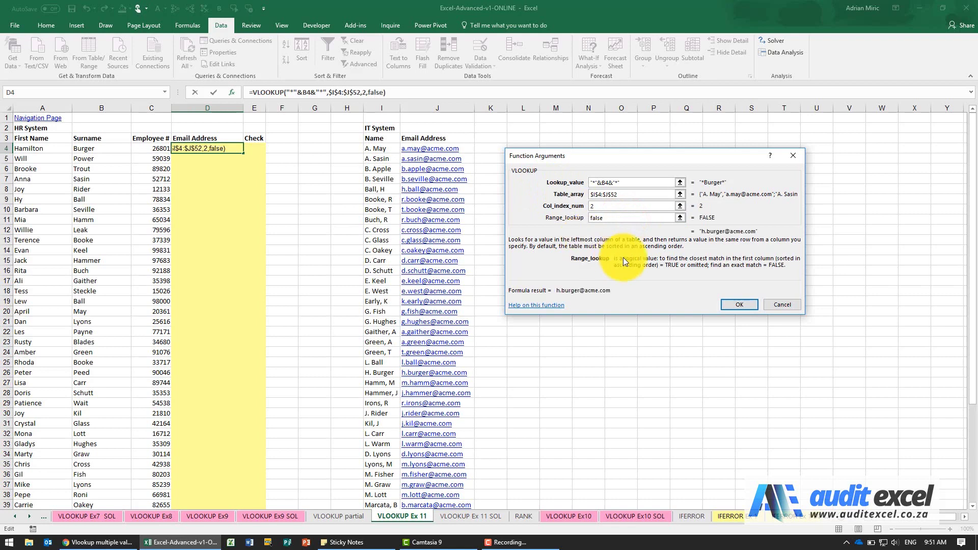
{"action": "left_click", "coordinate": [723, 304]}
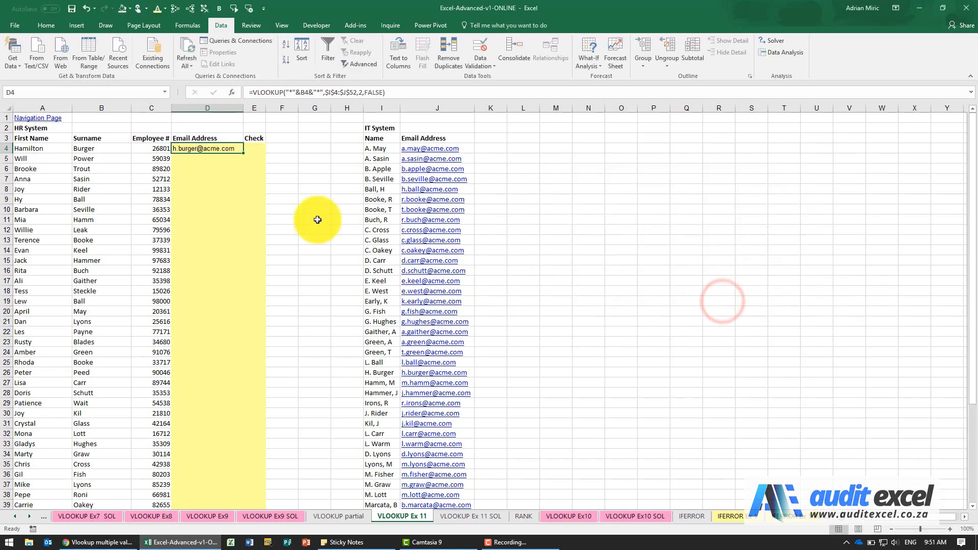
Copy D4's VLOOKUP formula down to D52 so every employee gets an email address.
{"action": "double_click", "coordinate": [246, 153]}
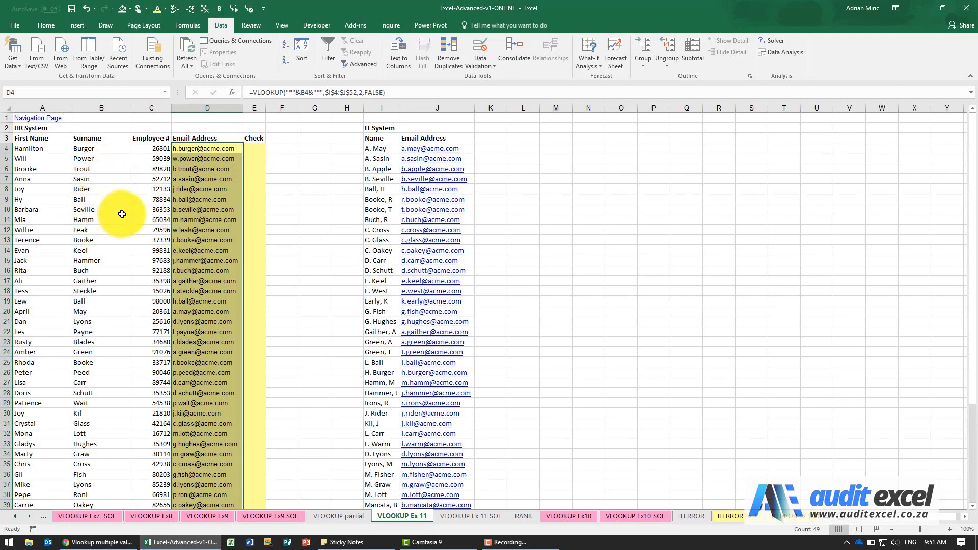
{"action": "left_click", "coordinate": [257, 147]}
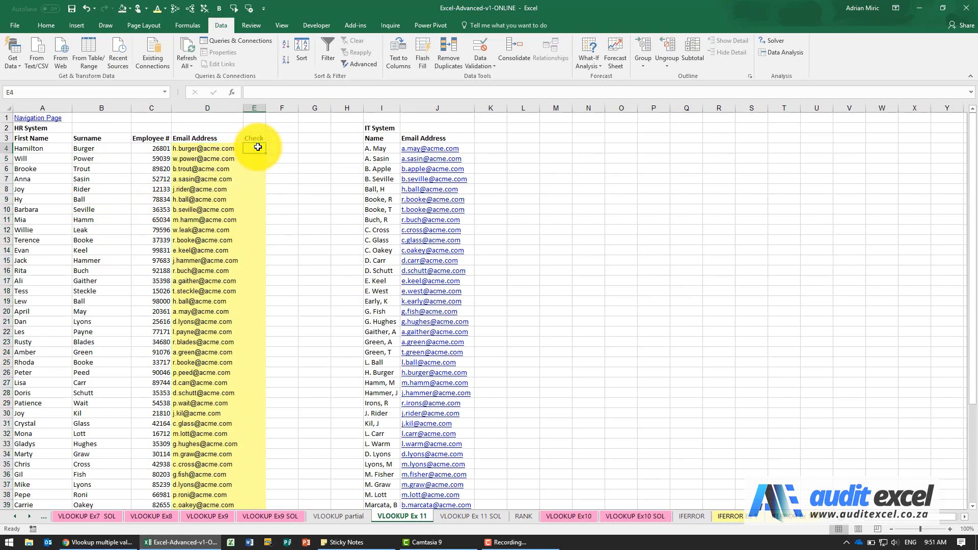
Insert a COUNTIF function into Check cell E4.
{"action": "left_click", "coordinate": [234, 91]}
{"action": "left_click", "coordinate": [583, 235]}
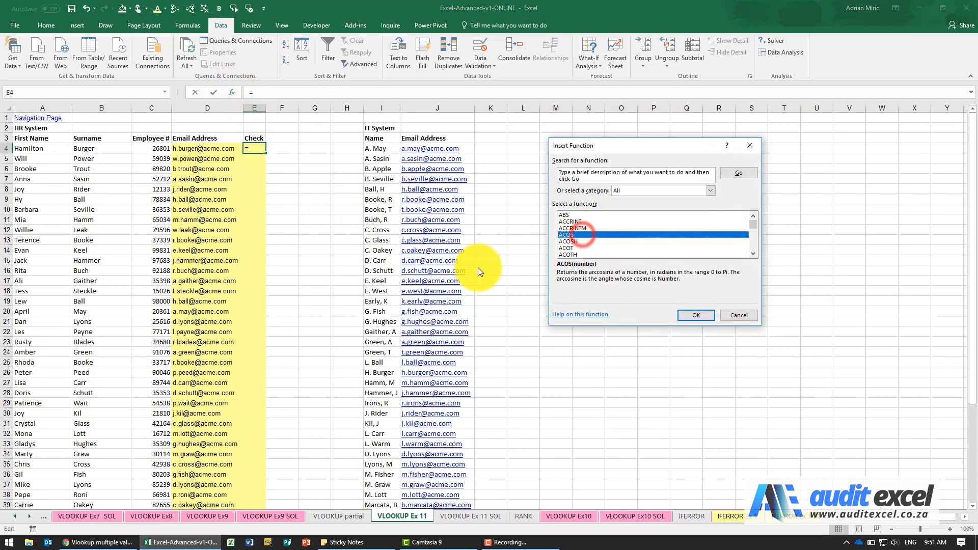
{"action": "type", "text": "count"}
{"action": "key", "text": "Down"}
{"action": "key", "text": "Down"}
{"action": "key", "text": "Down"}
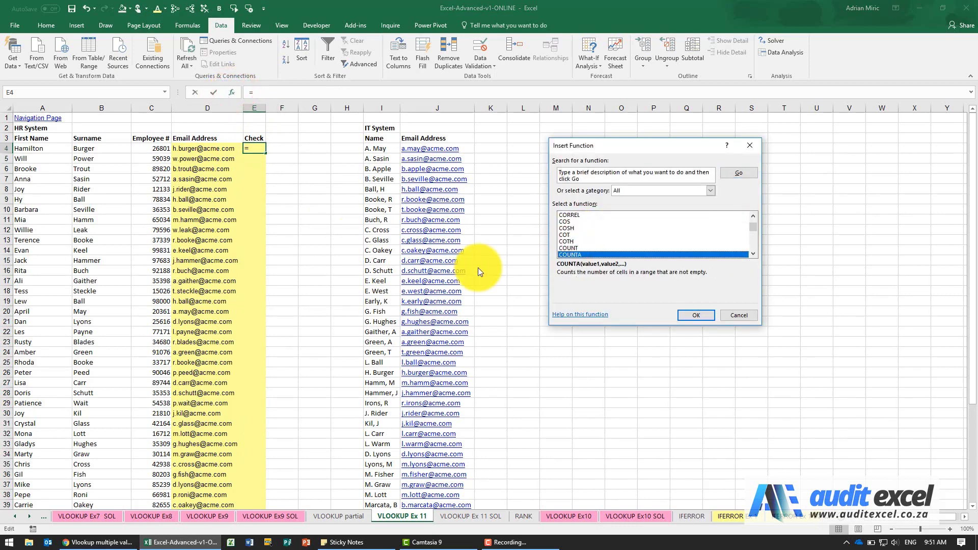
{"action": "key", "text": "Return"}
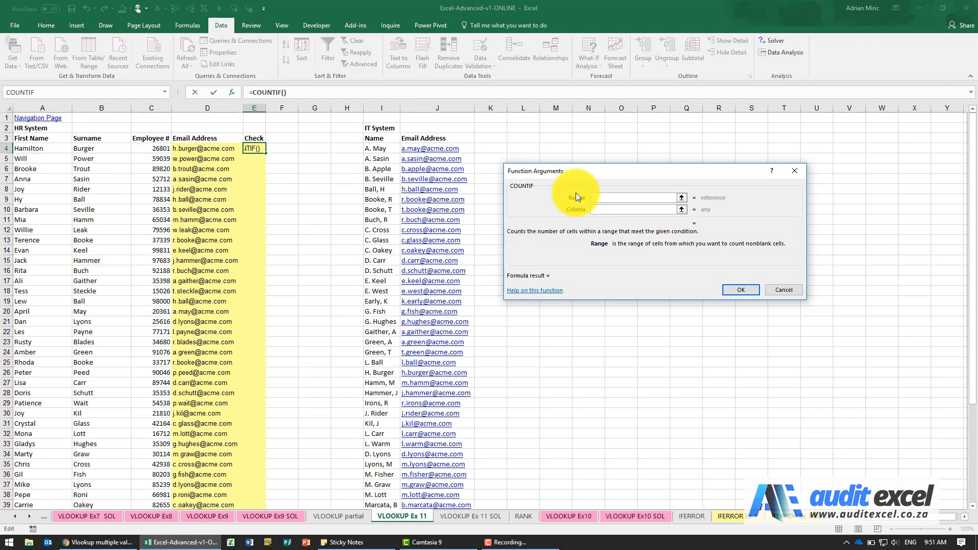
Set the COUNTIF range to $I$4:$I$52 and the criteria to "*"&B4&"*".
{"action": "left_click", "coordinate": [383, 149]}
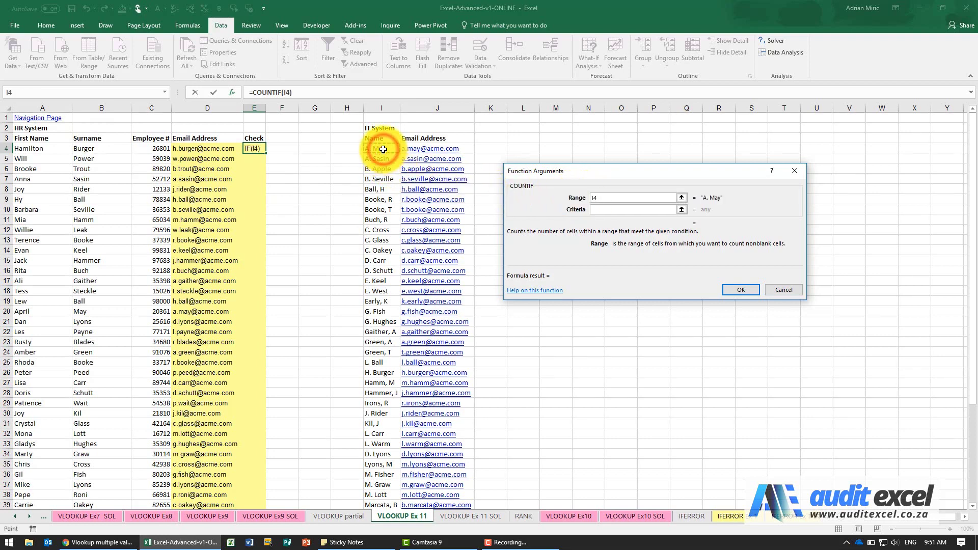
{"action": "key", "text": "ctrl+shift+Down"}
{"action": "key", "text": "F4"}
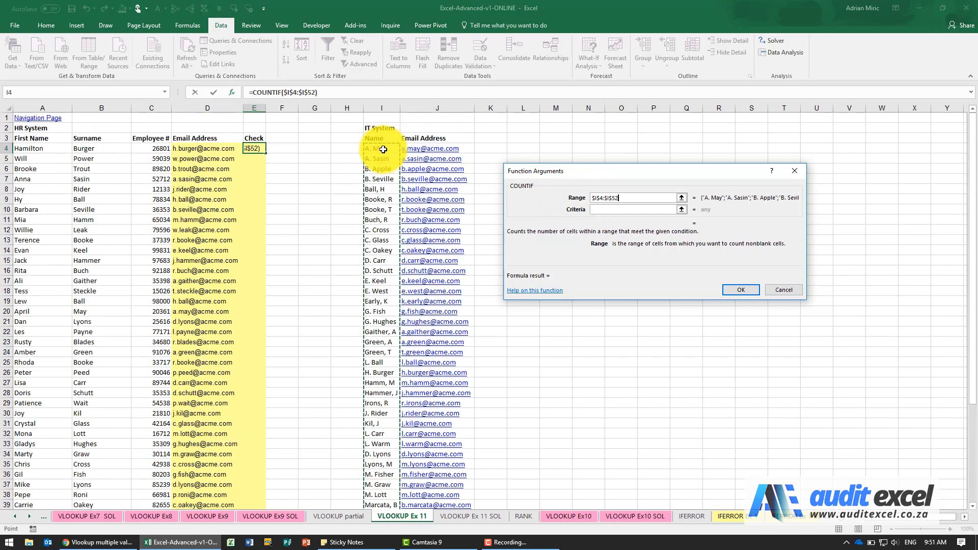
{"action": "left_click", "coordinate": [615, 210]}
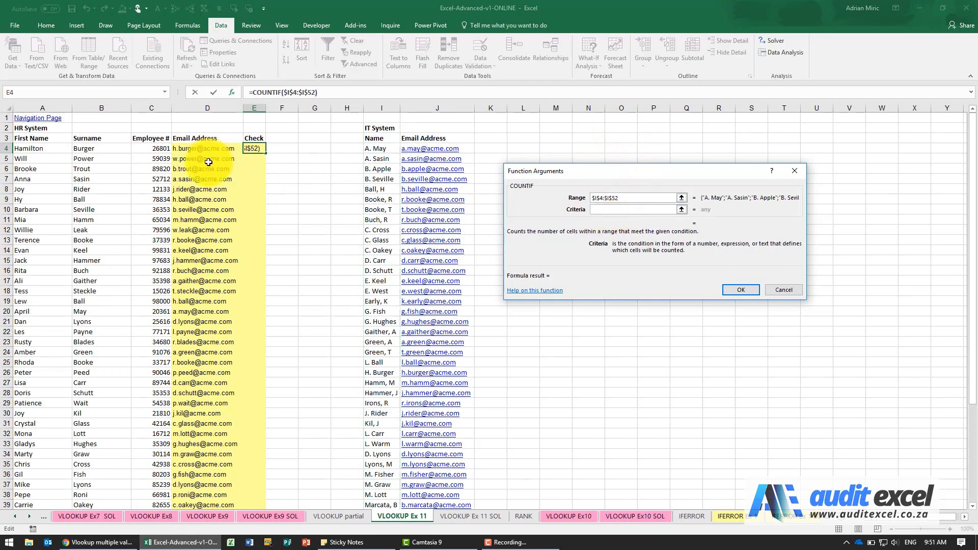
{"action": "left_click", "coordinate": [102, 148]}
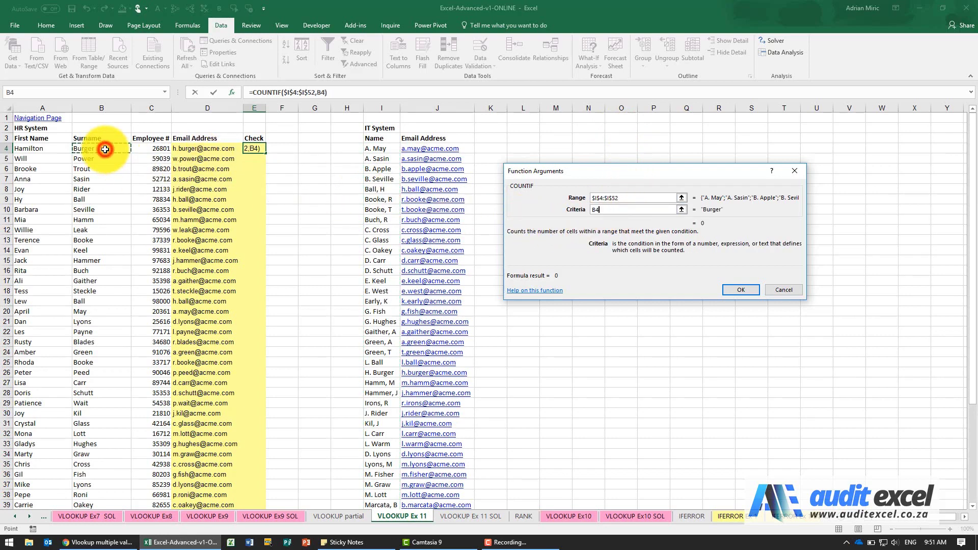
{"action": "left_click", "coordinate": [592, 209]}
{"action": "type", "text": "\""}
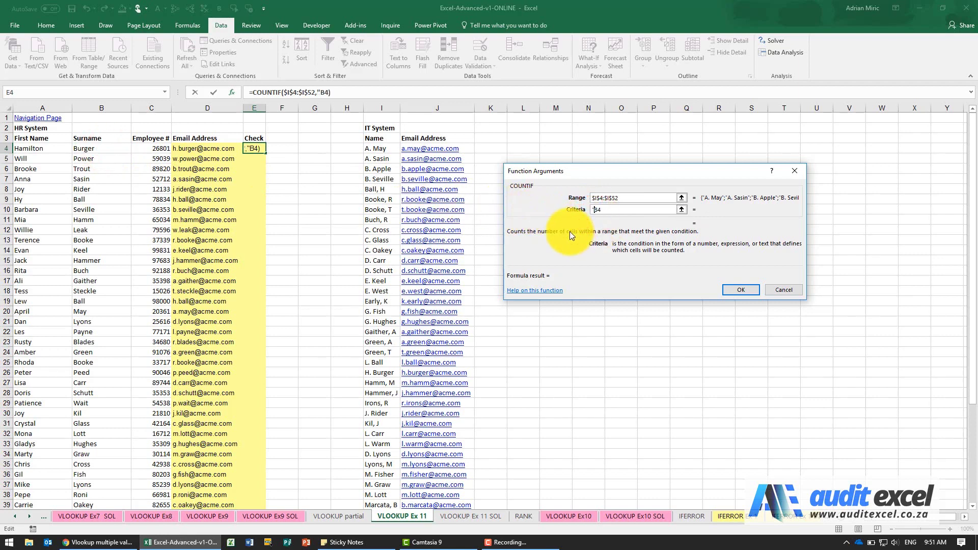
{"action": "type", "text": "*\"&"}
{"action": "left_click", "coordinate": [617, 209]}
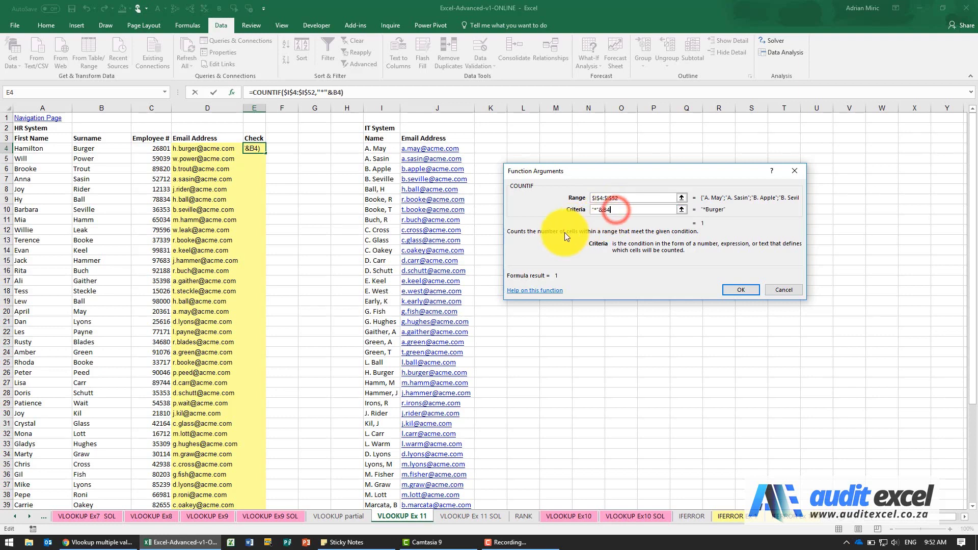
{"action": "type", "text": "&"}
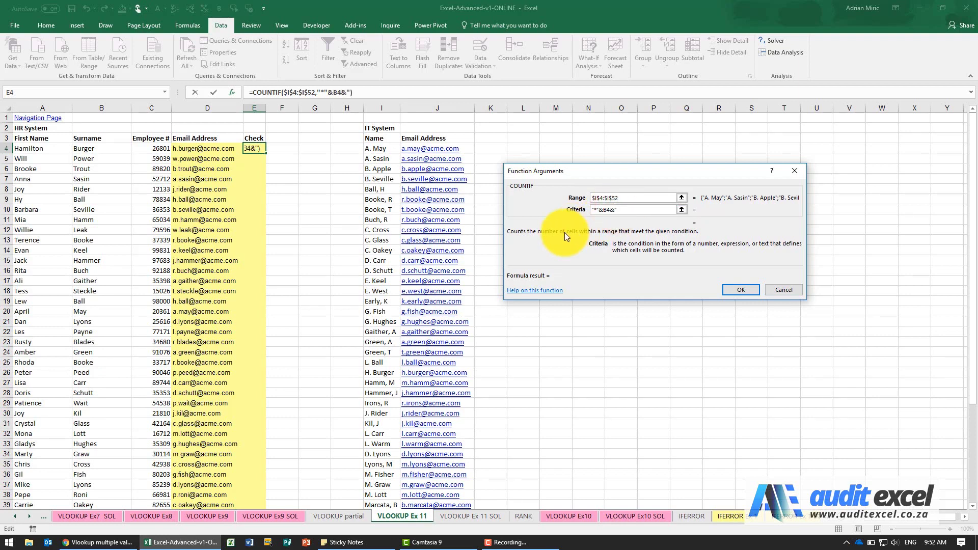
{"action": "type", "text": "\"*\""}
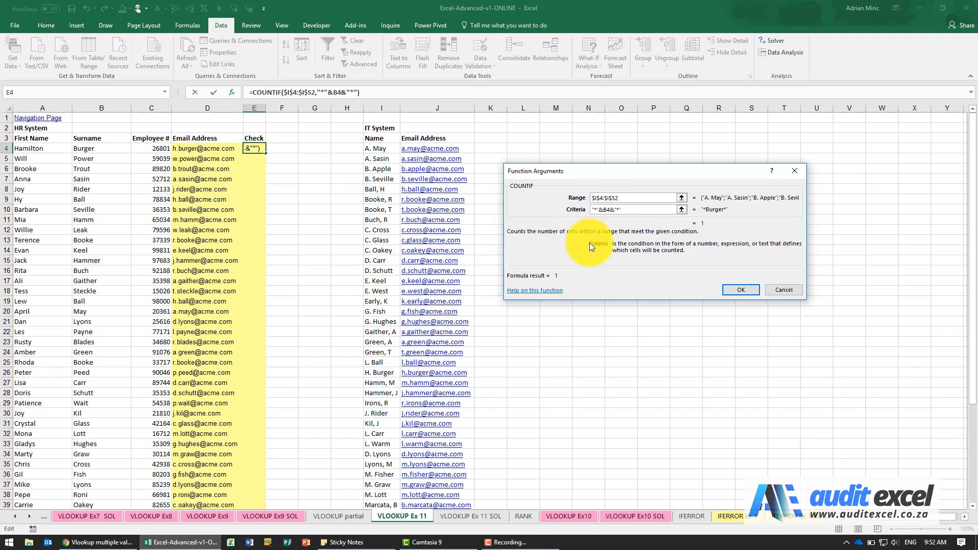
Confirm E4's COUNTIF formula, fill it down the Check column, and verify E11.
{"action": "left_click", "coordinate": [723, 289]}
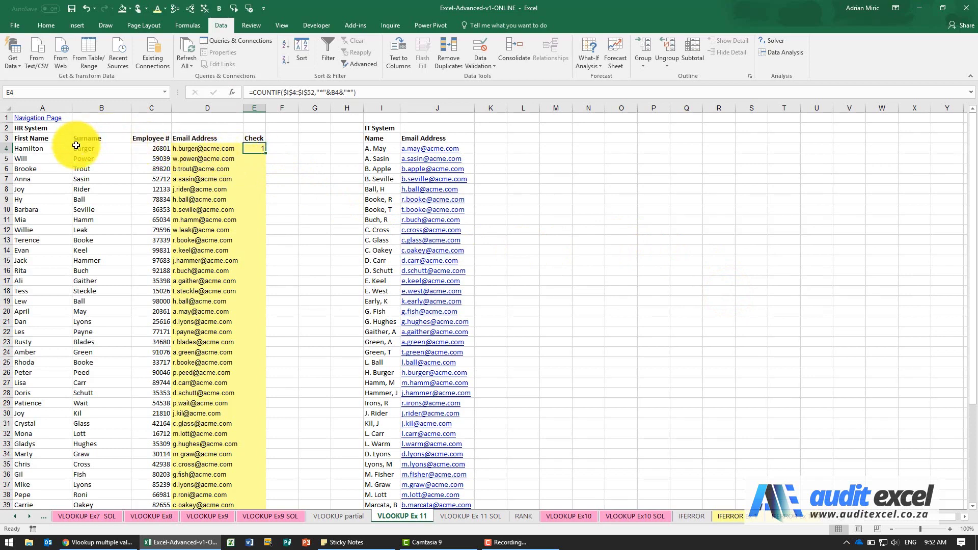
{"action": "double_click", "coordinate": [266, 153]}
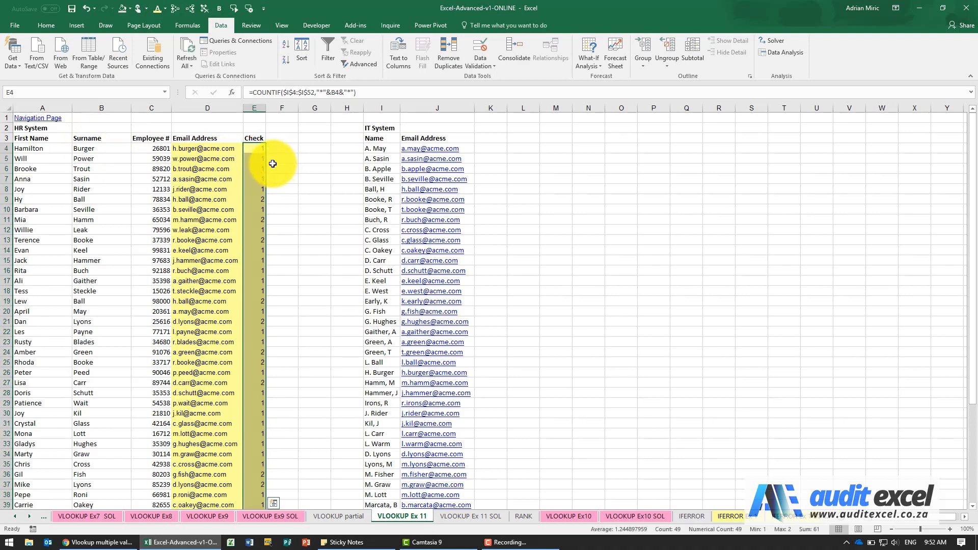
{"action": "left_click", "coordinate": [259, 199]}
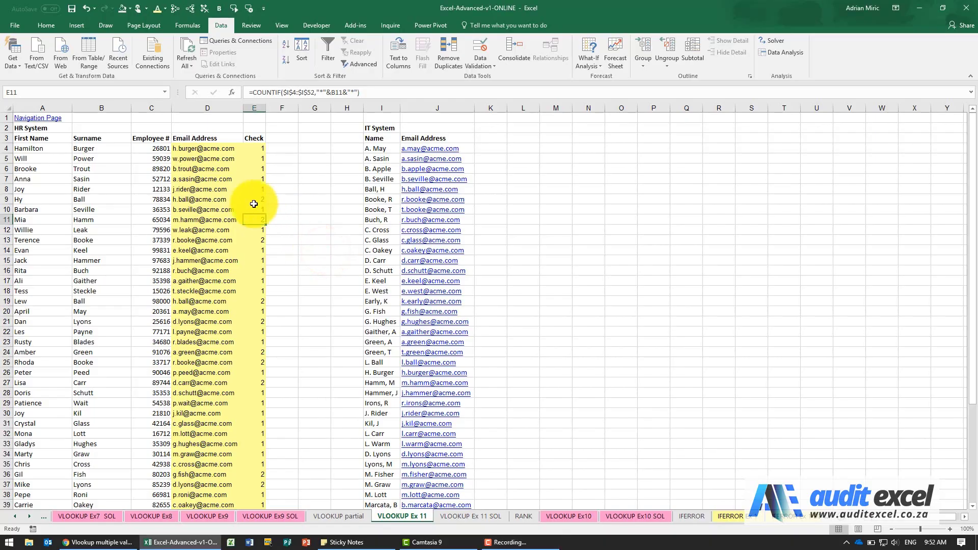
Select the HR table A3:E49 and turn on filtering.
{"action": "left_click", "coordinate": [53, 137]}
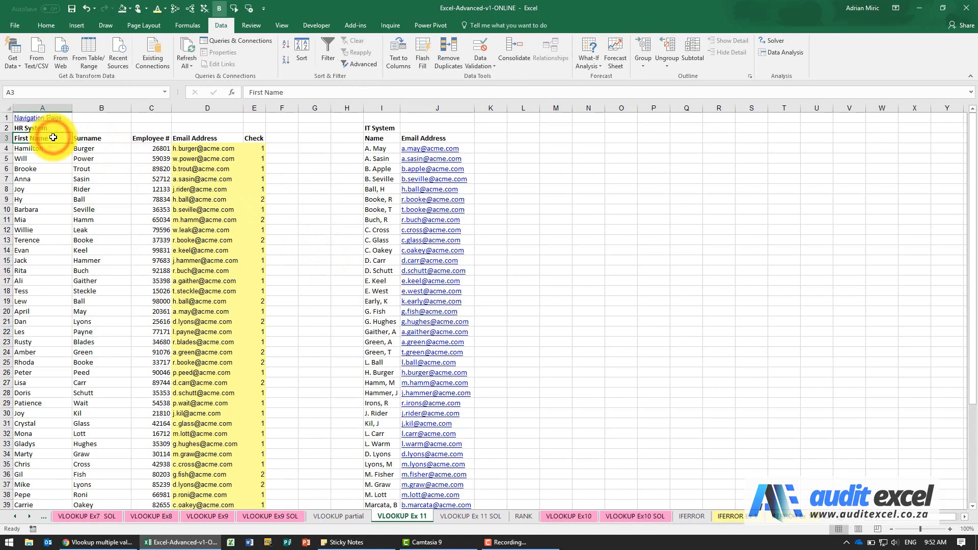
{"action": "key", "text": "ctrl+shift+Right"}
{"action": "key", "text": "ctrl+shift+Down"}
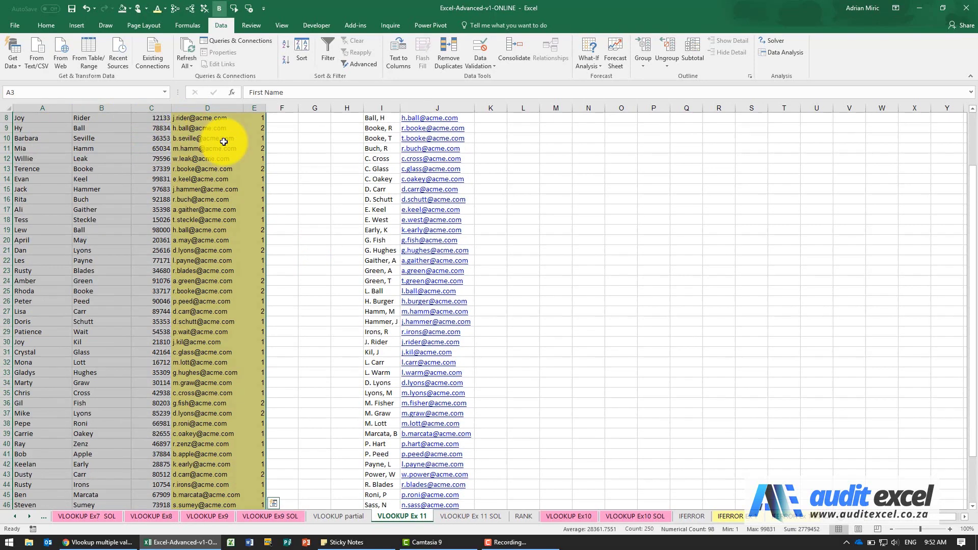
{"action": "scroll", "coordinate": [224, 142], "scroll_direction": "up", "scroll_amount": 3}
{"action": "left_click", "coordinate": [326, 58]}
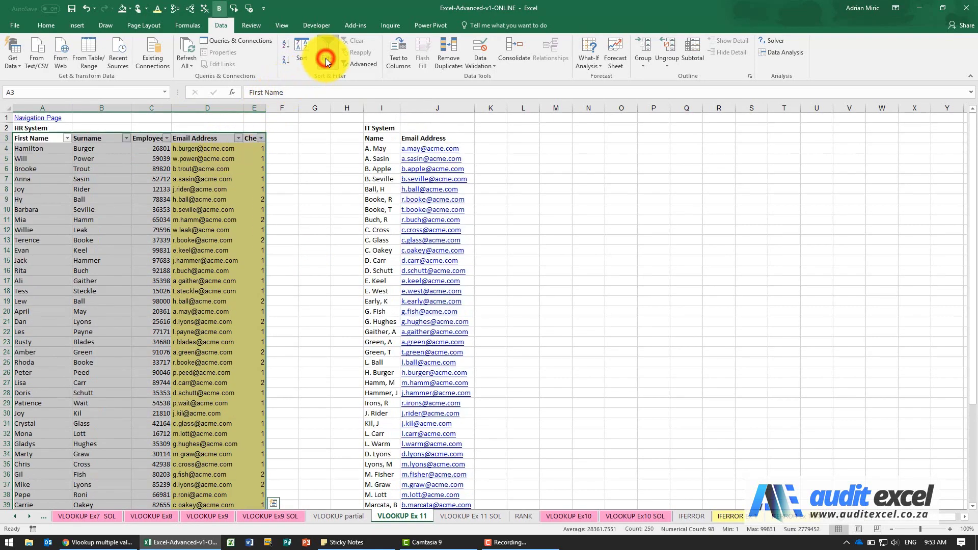
Filter the Check column to show only rows with value 2.
{"action": "left_click", "coordinate": [261, 138]}
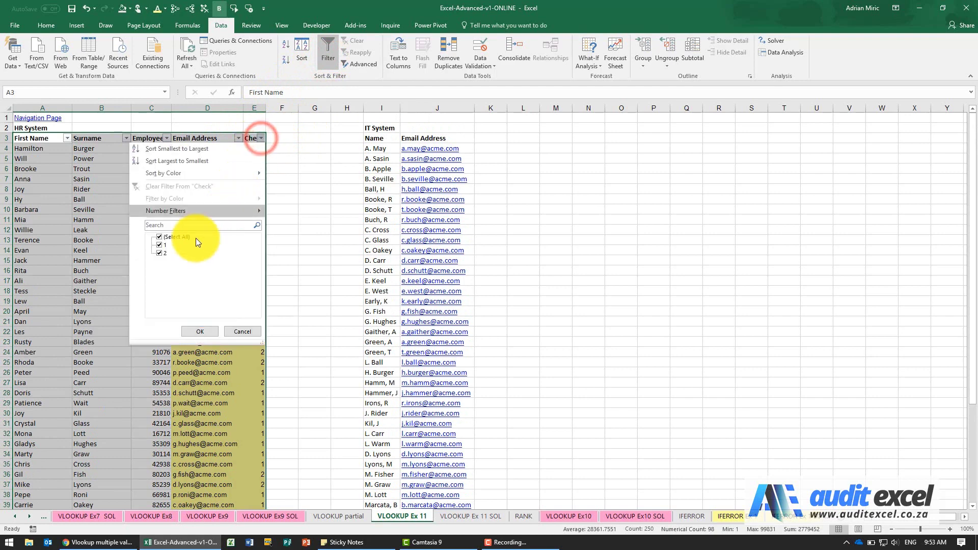
{"action": "left_click", "coordinate": [160, 237]}
{"action": "left_click", "coordinate": [160, 252]}
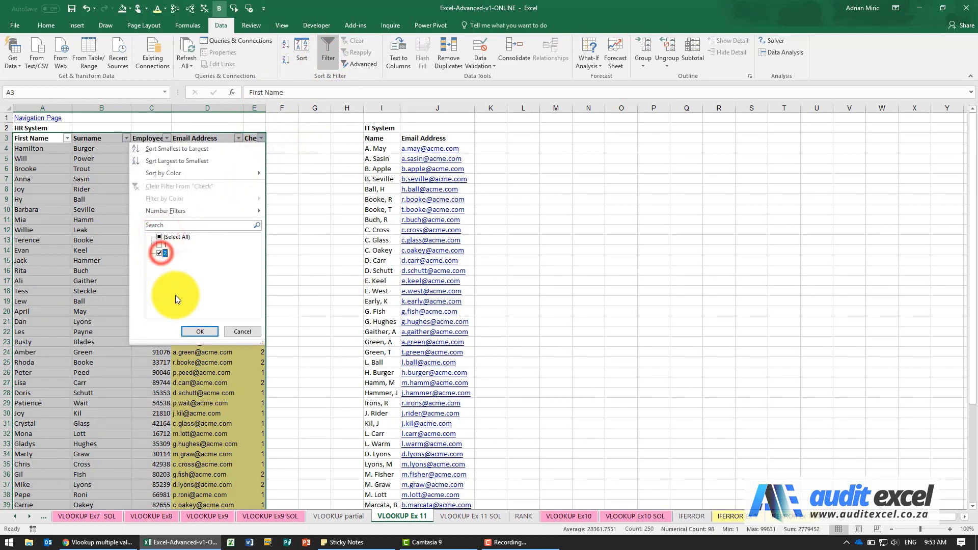
{"action": "left_click", "coordinate": [197, 332]}
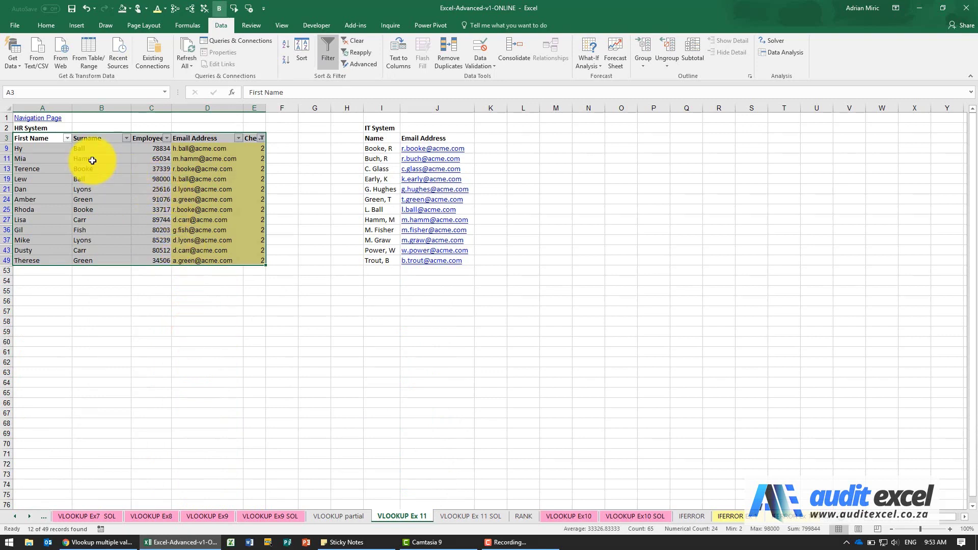
Inspect the duplicate Ball surnames in rows 9 and 19 and D19's VLOOKUP formula.
{"action": "left_click", "coordinate": [45, 148]}
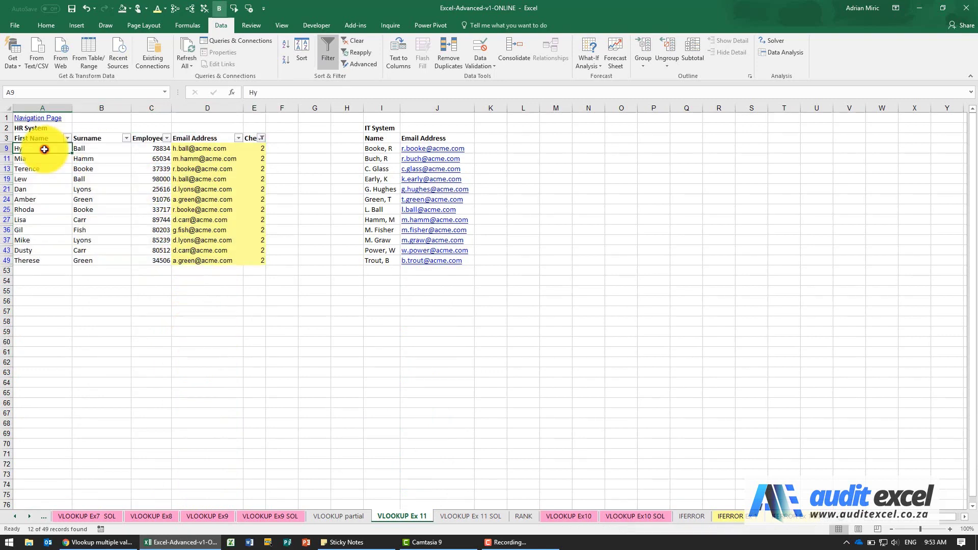
{"action": "left_click", "coordinate": [85, 148]}
{"action": "left_click", "coordinate": [49, 178]}
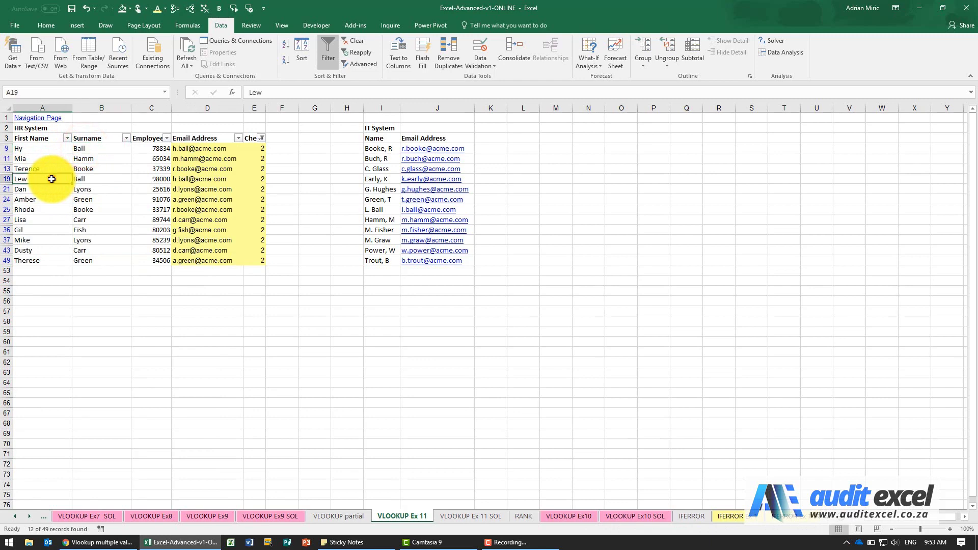
{"action": "left_click", "coordinate": [94, 181]}
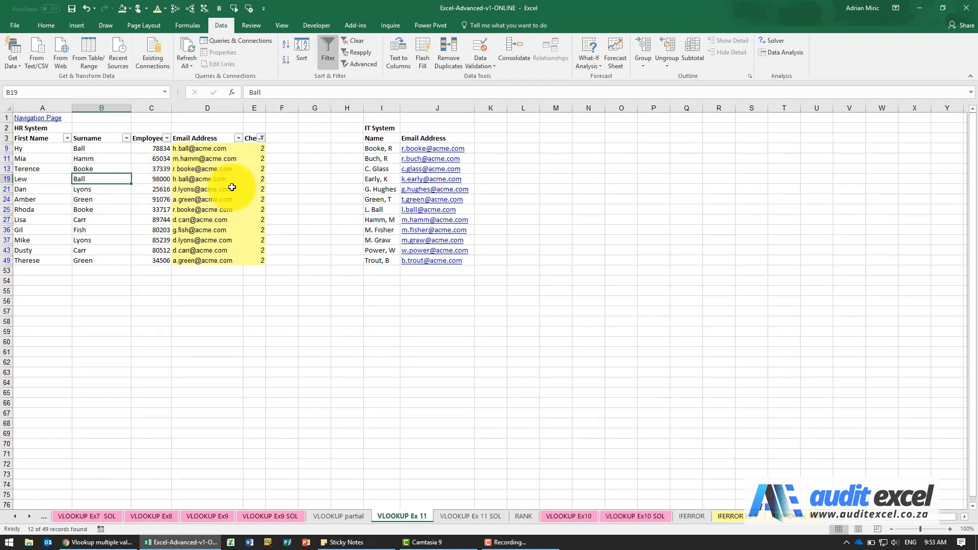
{"action": "left_click", "coordinate": [194, 180]}
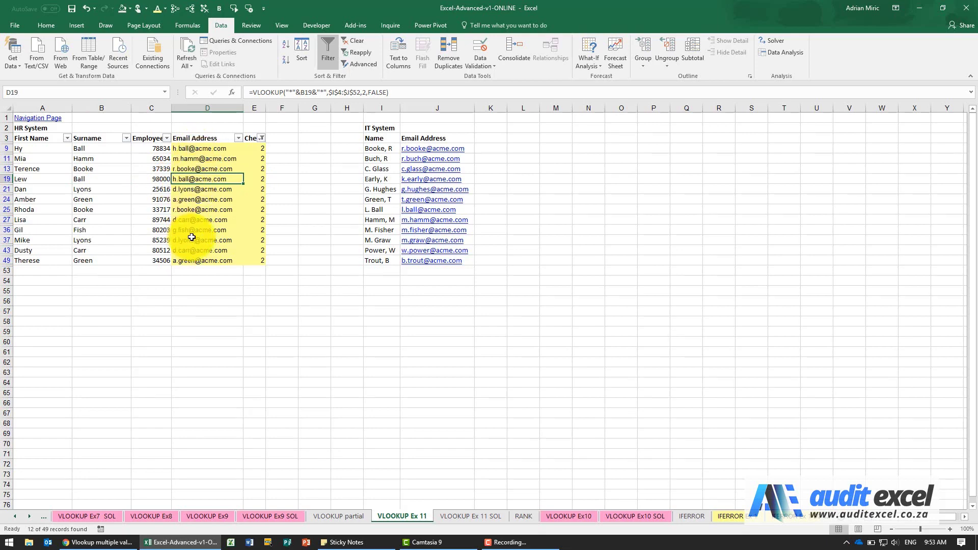
Reselect all Check values so every HR row shows again.
{"action": "left_click", "coordinate": [261, 139]}
{"action": "left_click", "coordinate": [159, 236]}
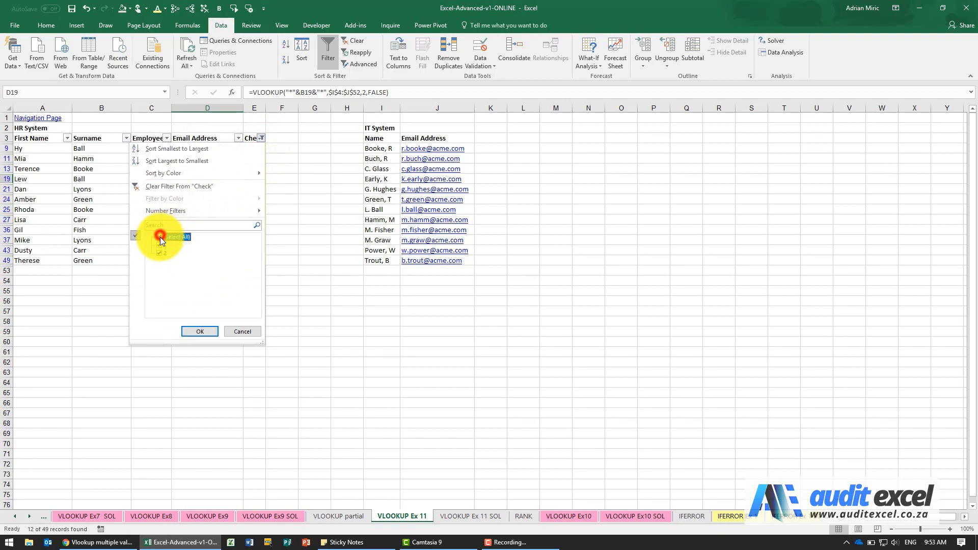
{"action": "left_click", "coordinate": [201, 331]}
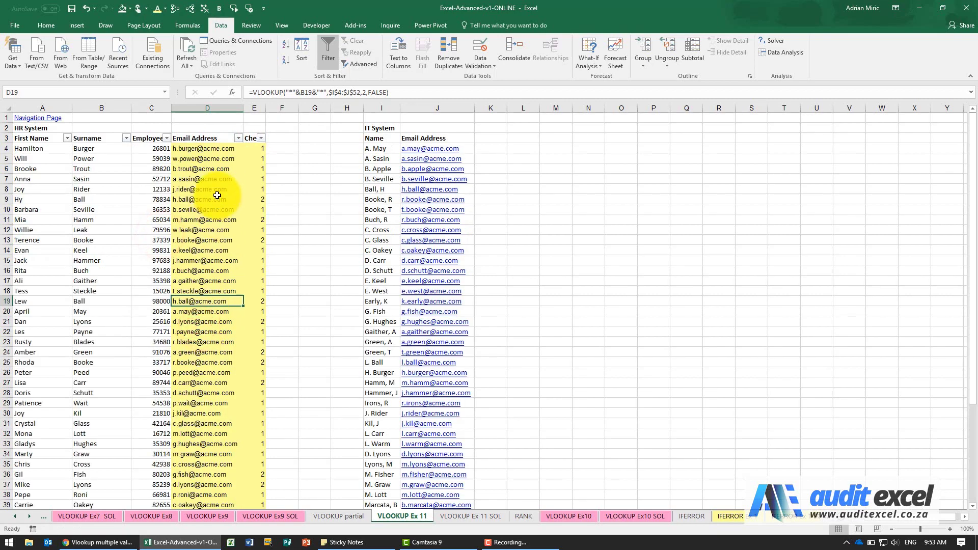